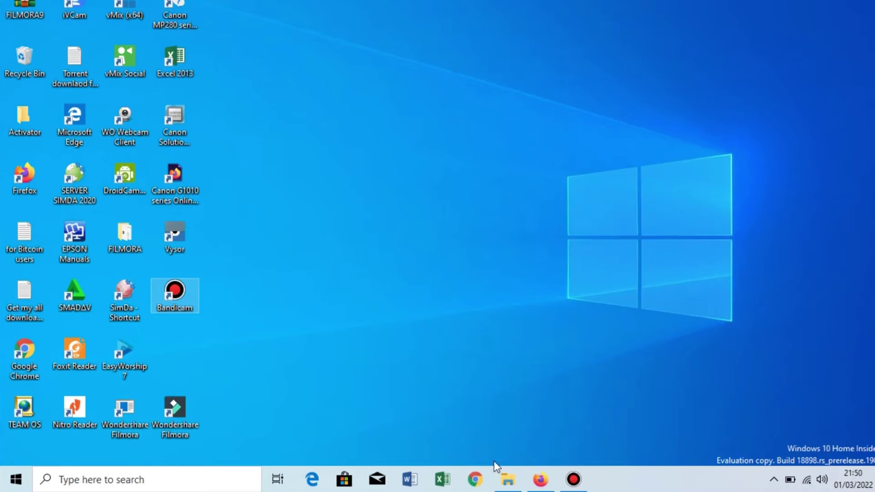
# Go to D:\DATA YOUTUBE\pasword excel in File Explorer and open the Rahasia Excel workbook.
pyautogui.click(509, 478)
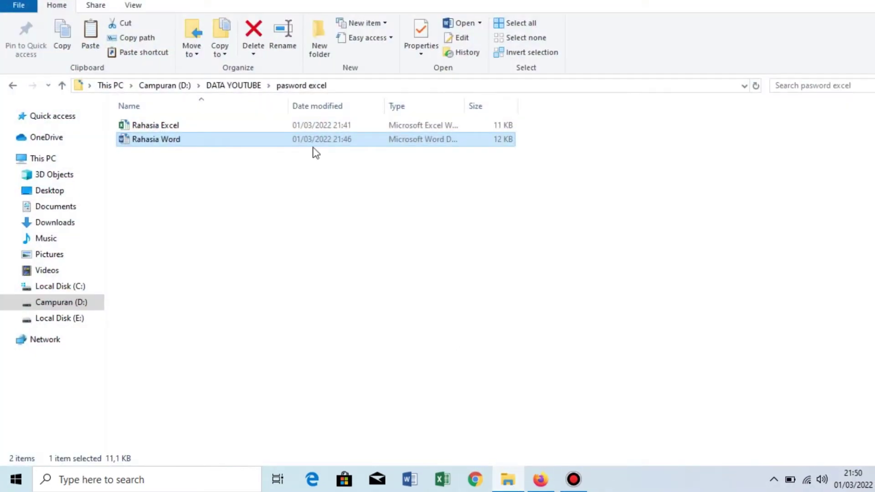
pyautogui.click(178, 124)
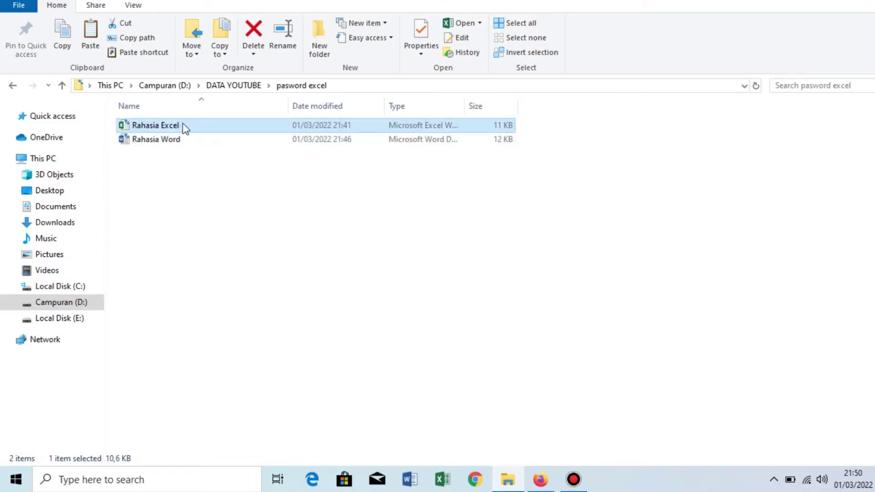
pyautogui.click(172, 161)
pyautogui.click(160, 124)
pyautogui.click(168, 157)
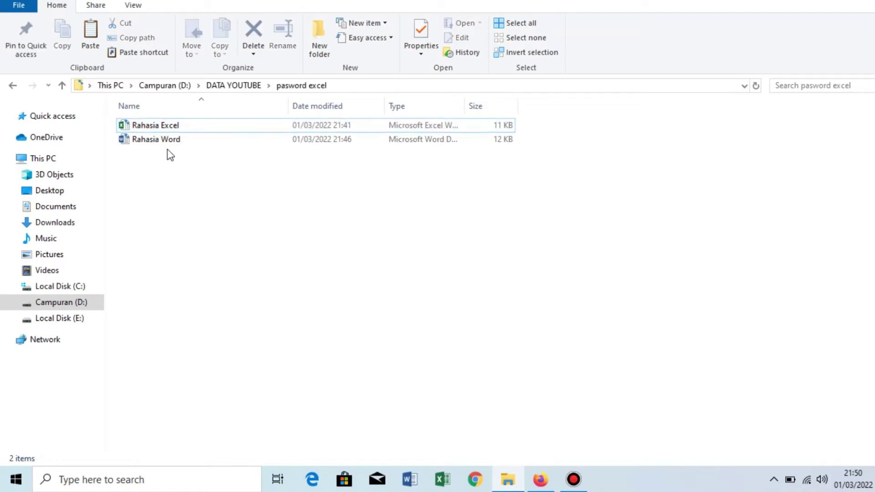
pyautogui.click(160, 127)
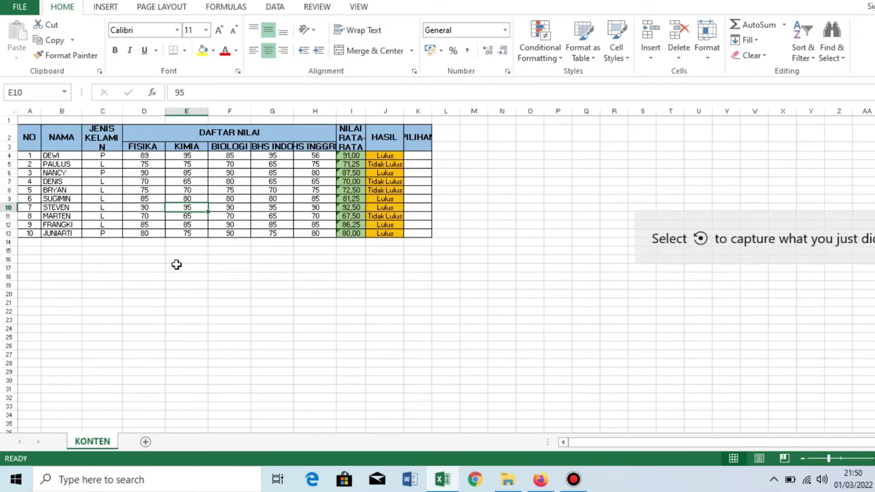
# Dismiss the activation notice, select the NO and NAMA header cells, and show the File Info page.
pyautogui.click(589, 354)
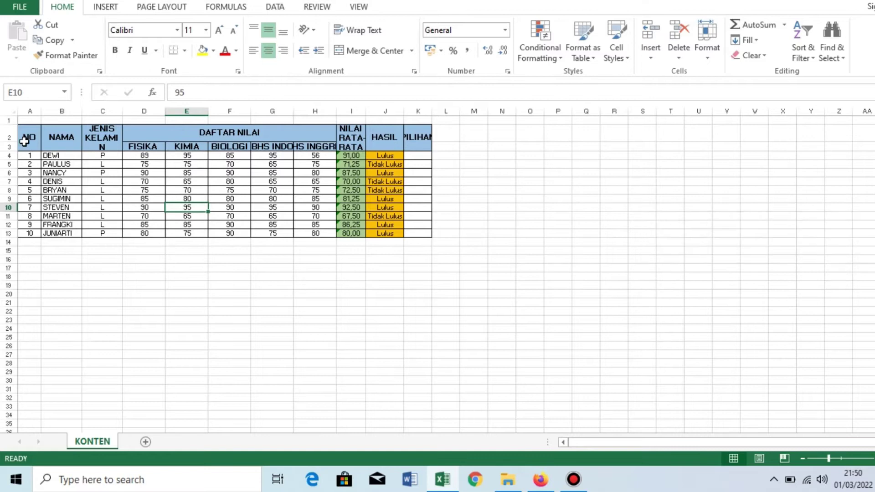
pyautogui.click(27, 137)
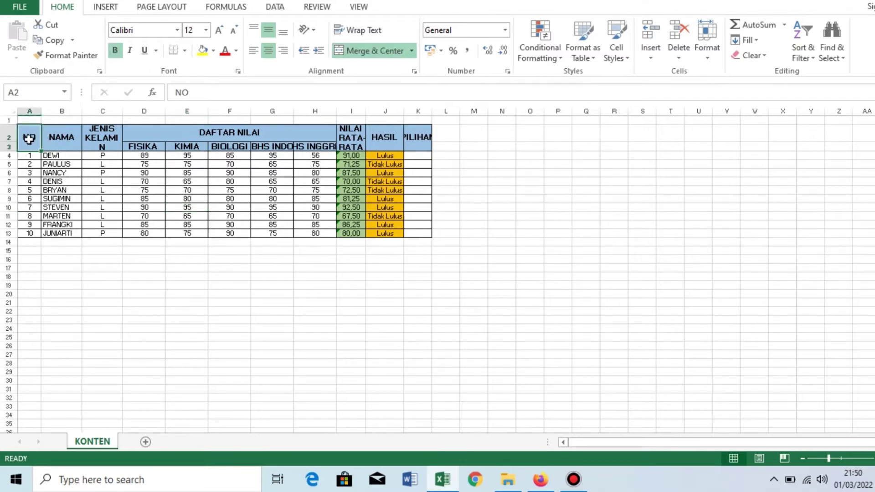
pyautogui.click(469, 191)
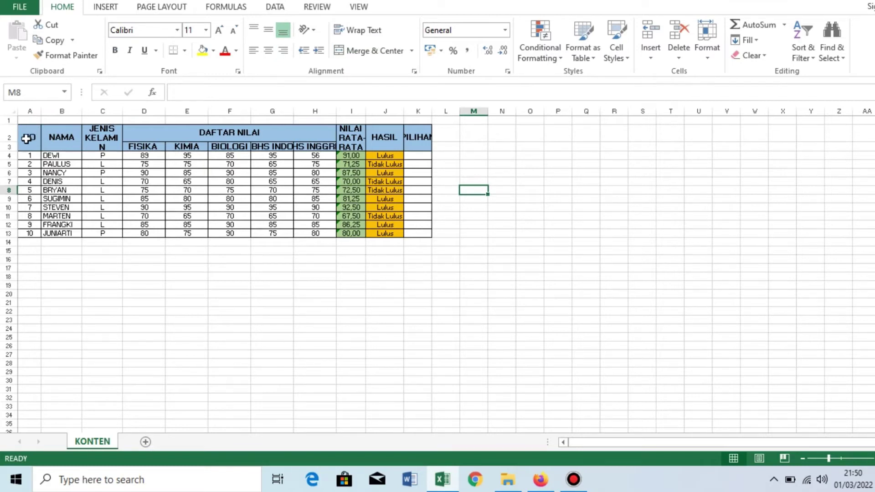
pyautogui.click(32, 140)
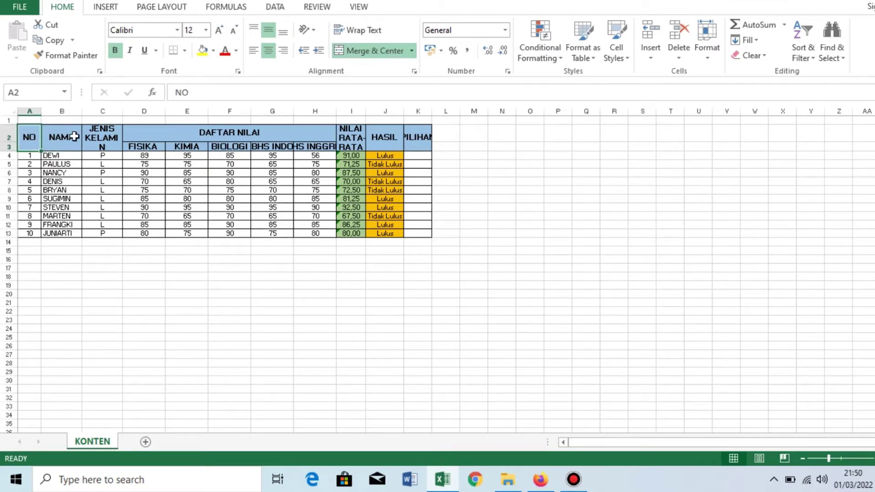
pyautogui.click(47, 149)
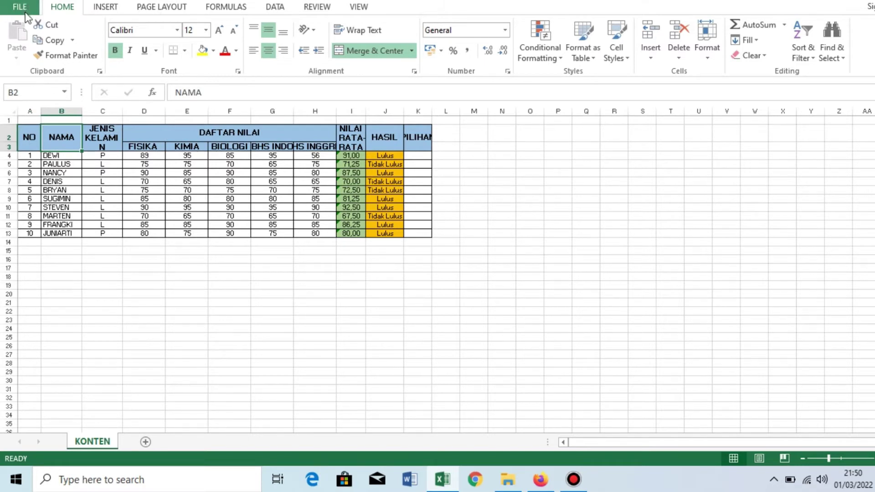
pyautogui.click(94, 173)
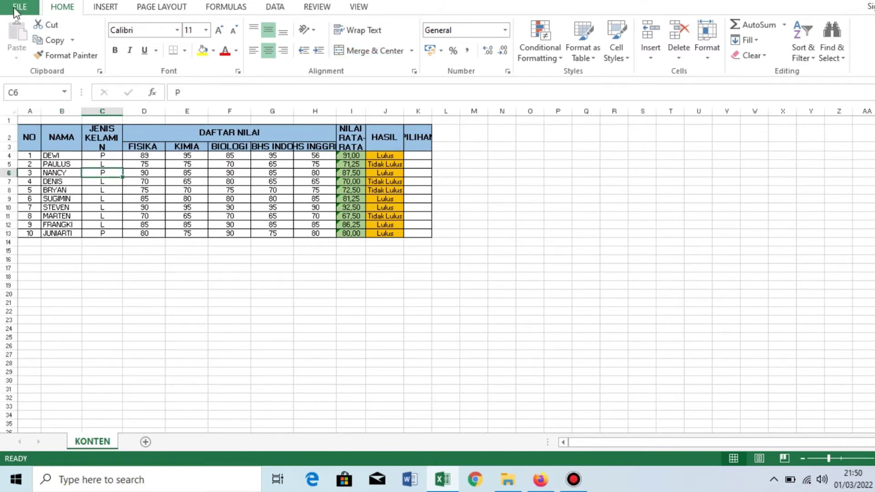
pyautogui.click(20, 7)
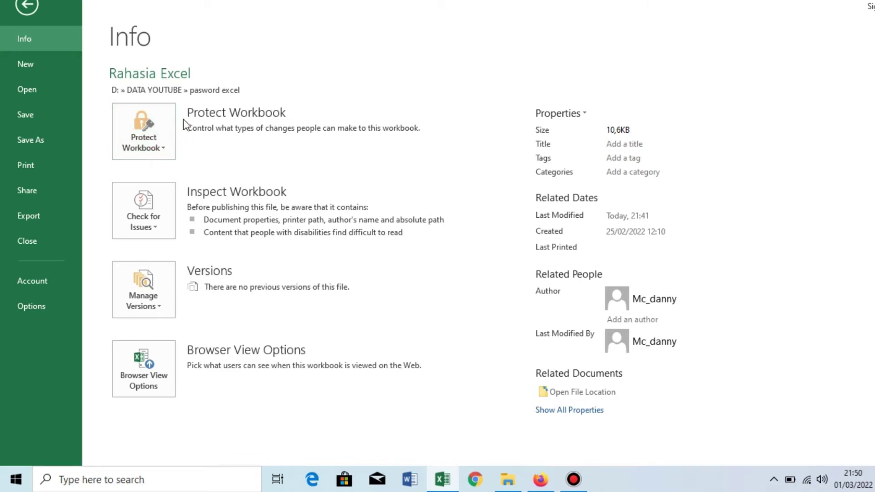
# Use Protect Workbook > Encrypt with Password, entering and confirming the open password.
pyautogui.click(157, 135)
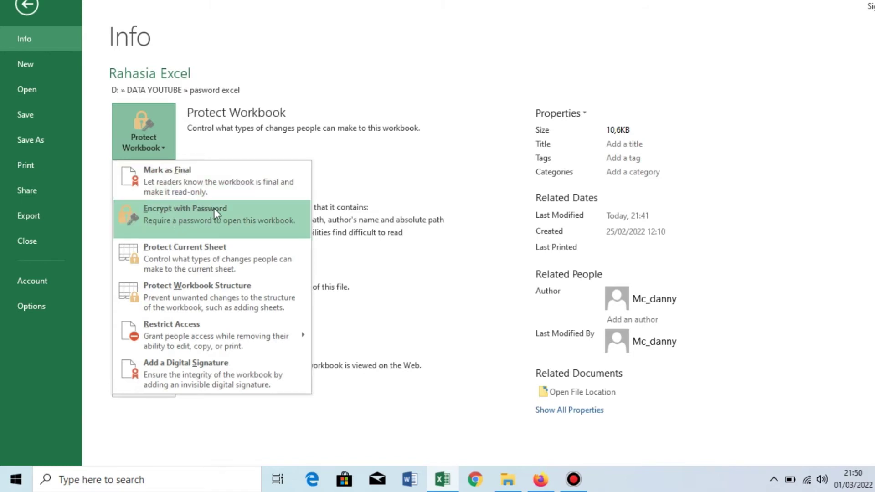
pyautogui.click(203, 214)
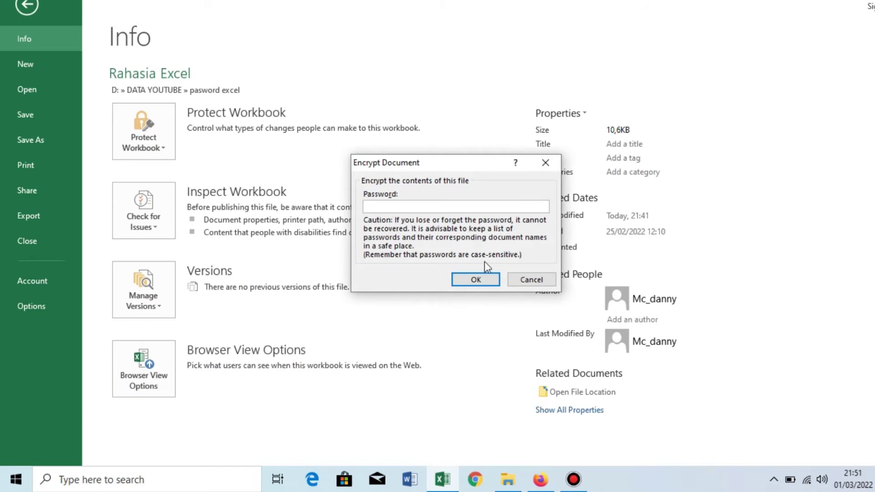
pyautogui.click(476, 277)
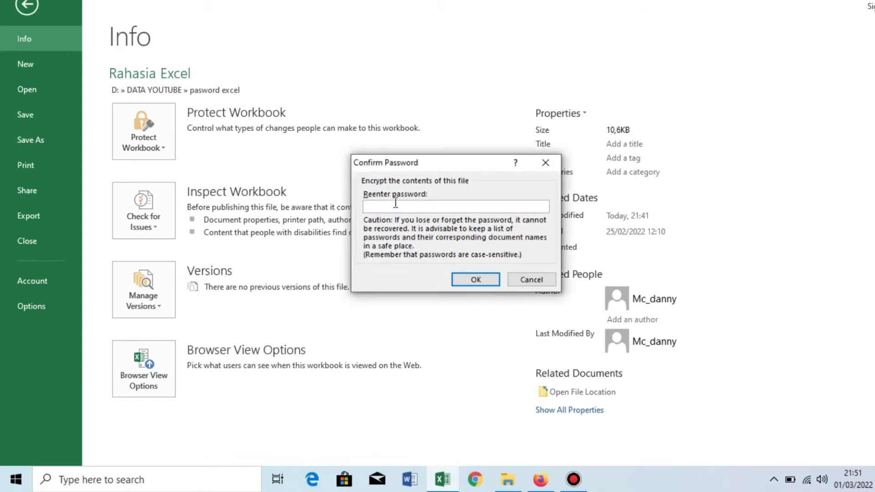
pyautogui.click(470, 279)
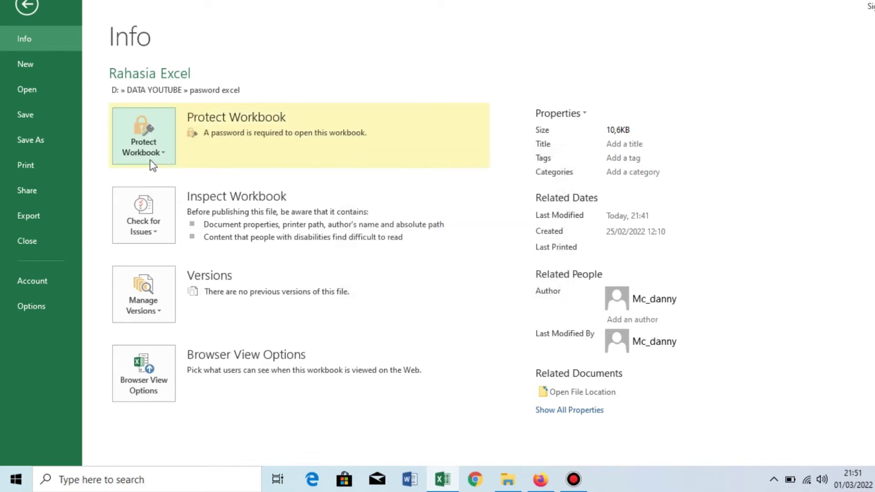
# Save the encrypted workbook, reopen it with its password, and dismiss the activation notice.
pyautogui.click(19, 120)
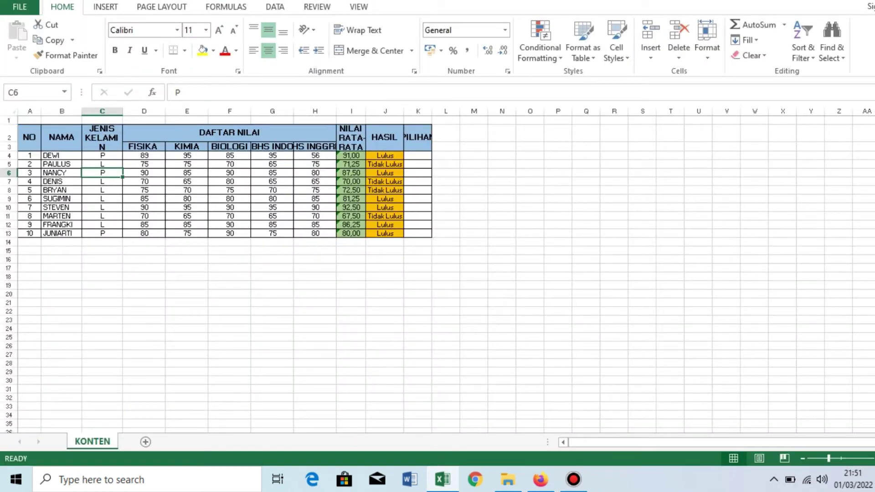
pyautogui.hotkey('alt', 'Tab')
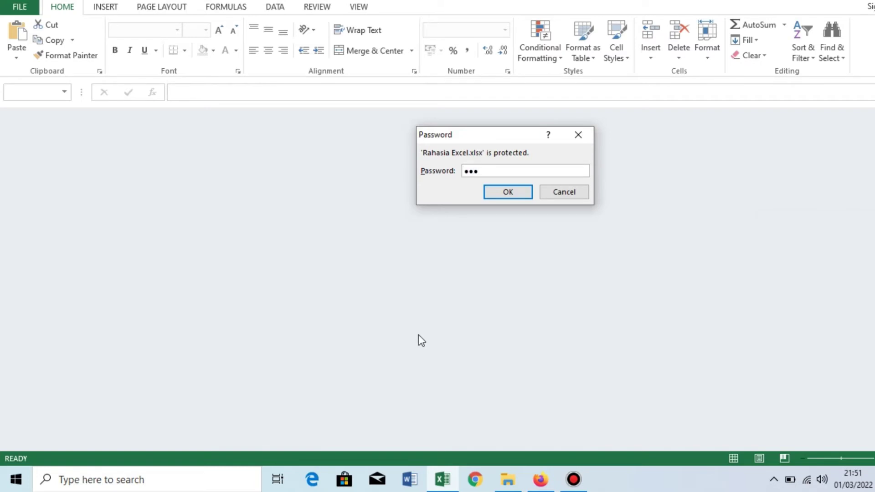
pyautogui.click(507, 192)
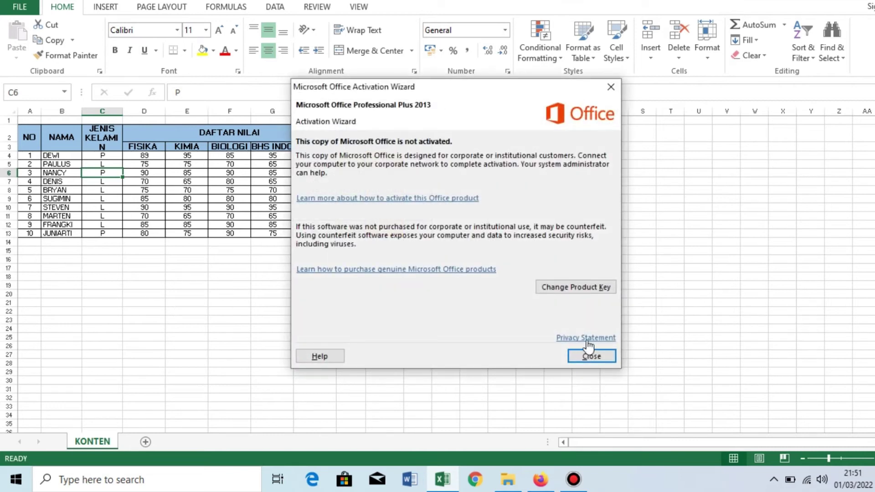
pyautogui.click(590, 355)
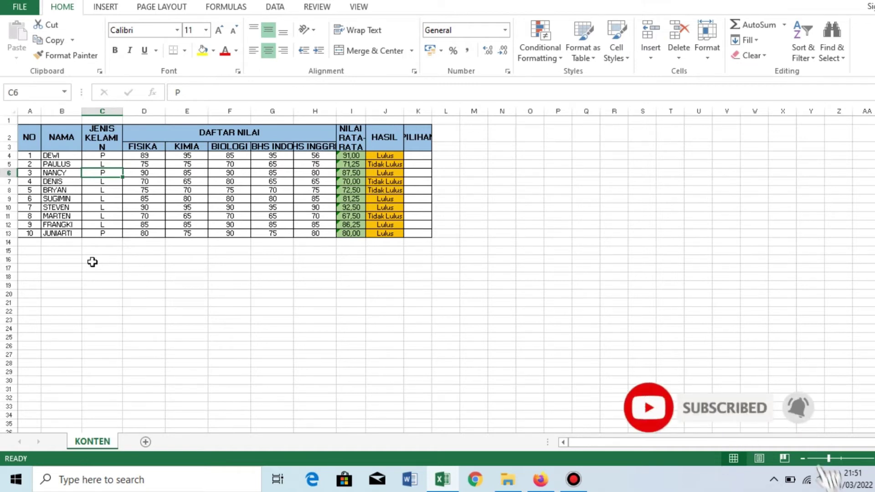
# Clear the password in Rahasia Excel's Encrypt with Password dialog and apply the blank password.
pyautogui.click(14, 7)
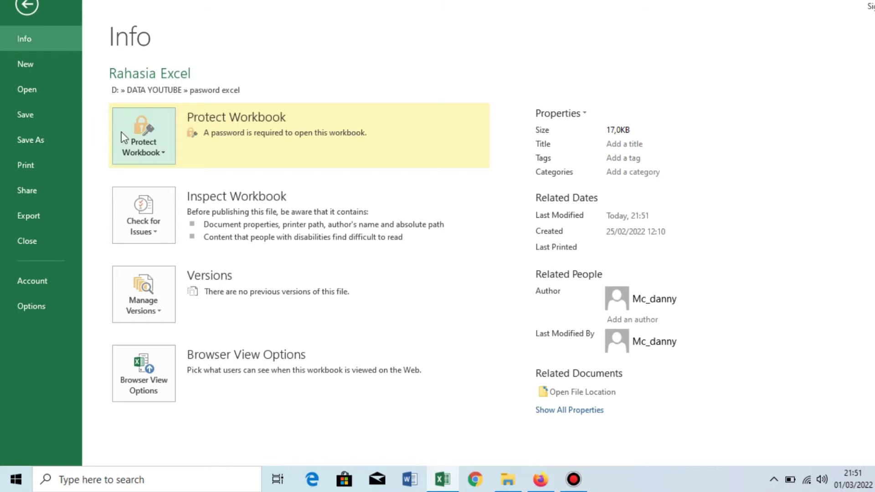
pyautogui.click(160, 150)
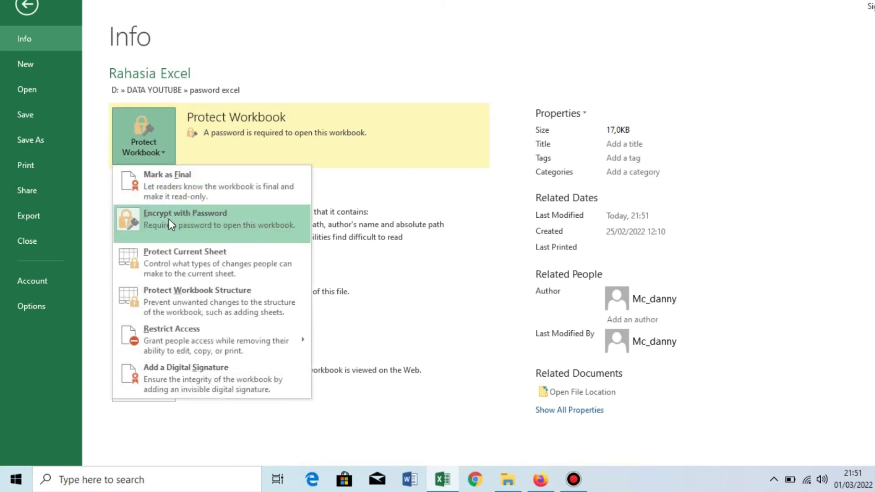
pyautogui.click(196, 220)
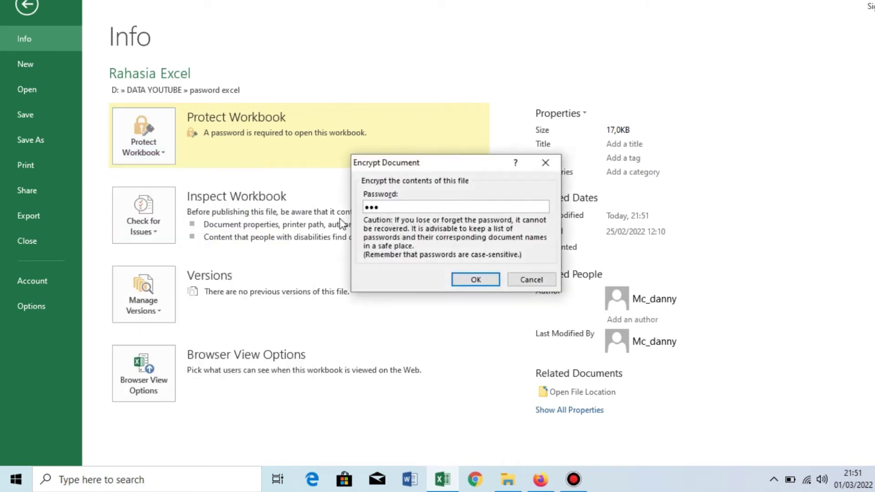
pyautogui.click(387, 207)
pyautogui.moveTo(386, 208); pyautogui.dragTo(364, 207)
pyautogui.press('BackSpace')
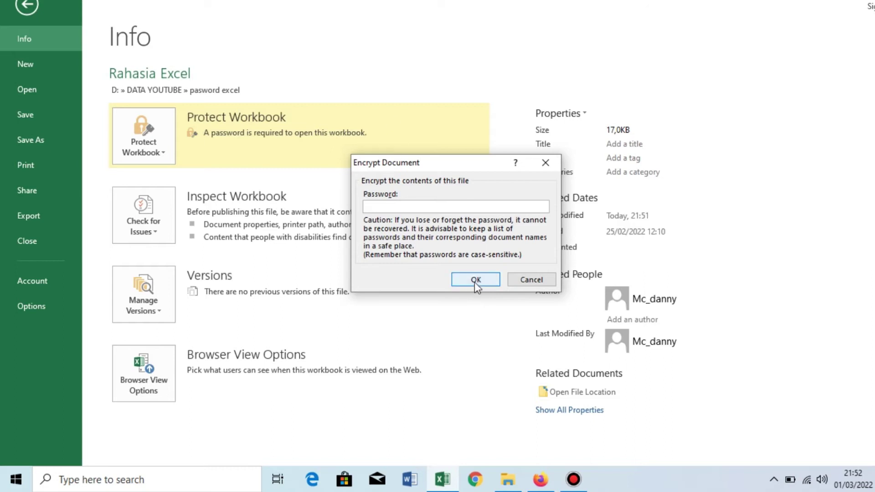
pyautogui.click(474, 280)
# Save the unprotected workbook, close Excel with Alt+F4, and dismiss the activation notice.
pyautogui.click(38, 114)
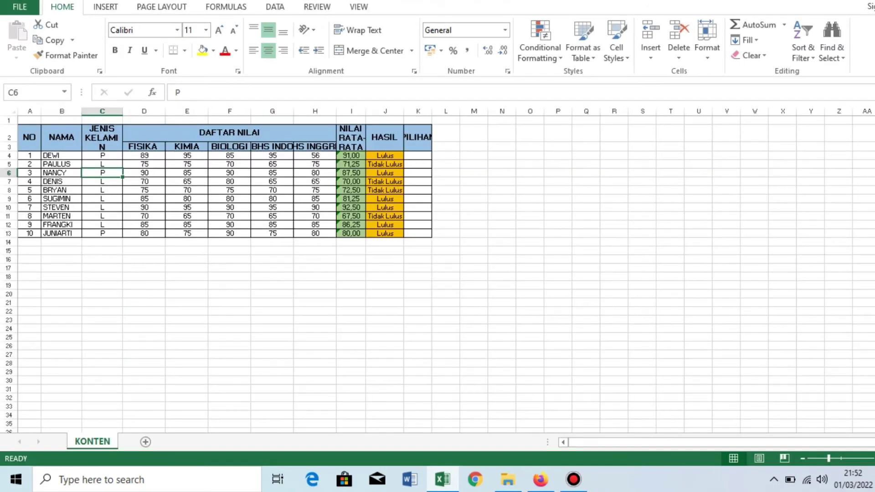
pyautogui.hotkey('alt', 'F4')
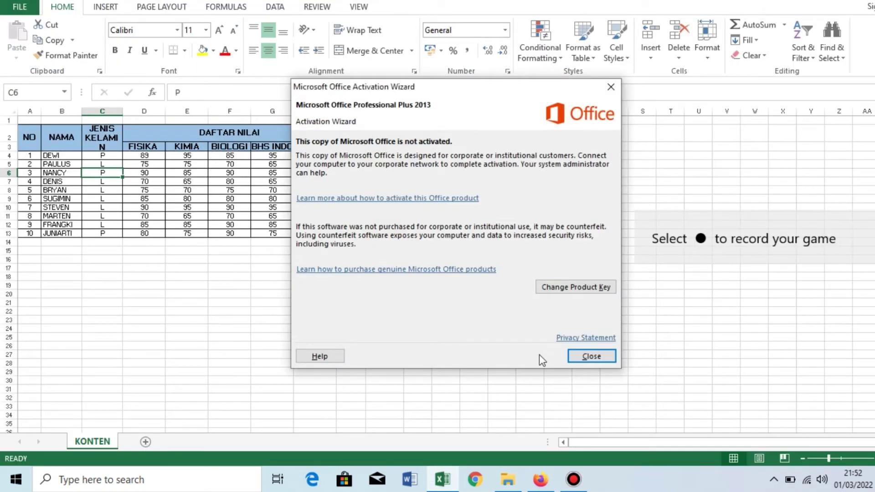
pyautogui.click(609, 356)
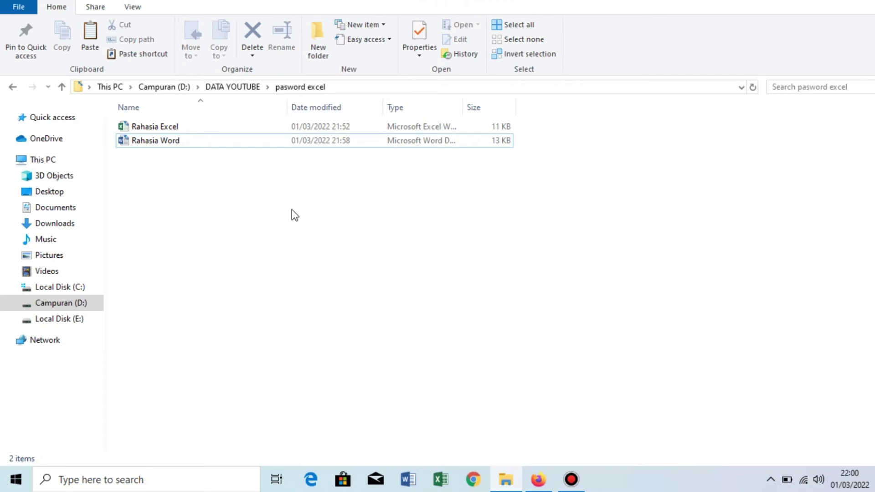
# Select Rahasia Word in the pasword excel folder and open it in Word.
pyautogui.click(166, 144)
pyautogui.moveTo(155, 140)
pyautogui.doubleClick(174, 144)
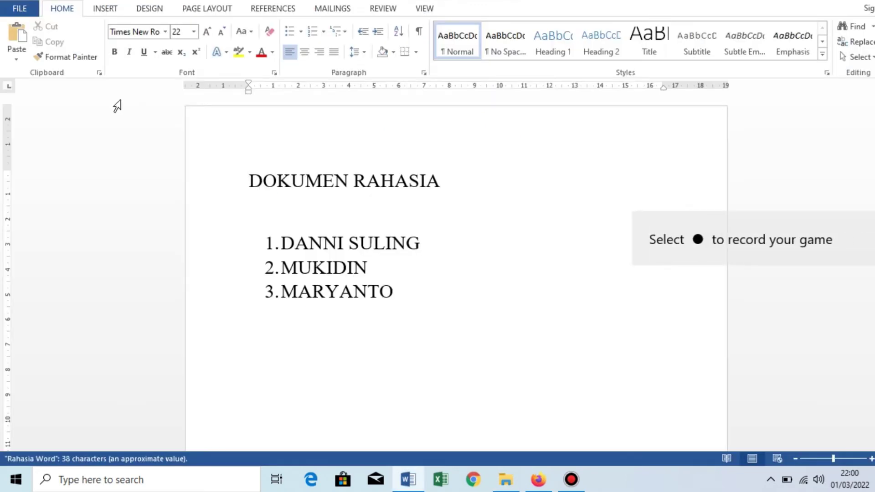
# Dismiss Word's activation notice and show the File Info page with Protect Document options.
pyautogui.click(279, 178)
pyautogui.click(290, 217)
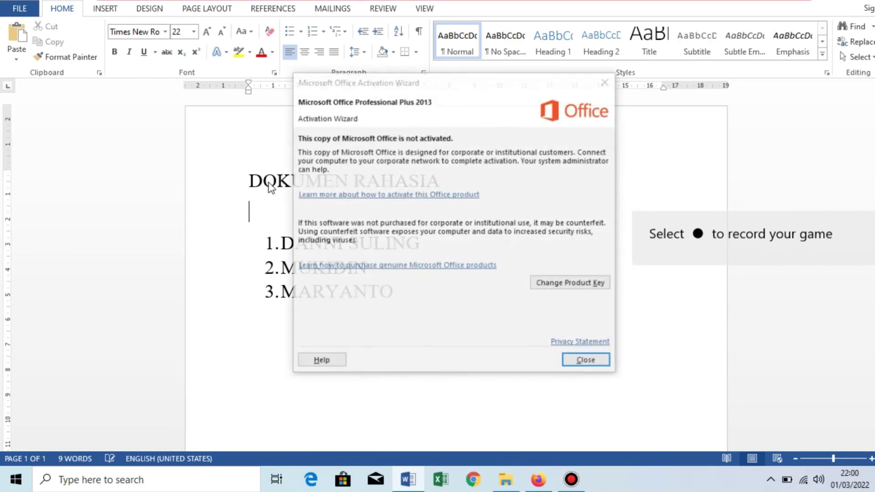
pyautogui.click(573, 362)
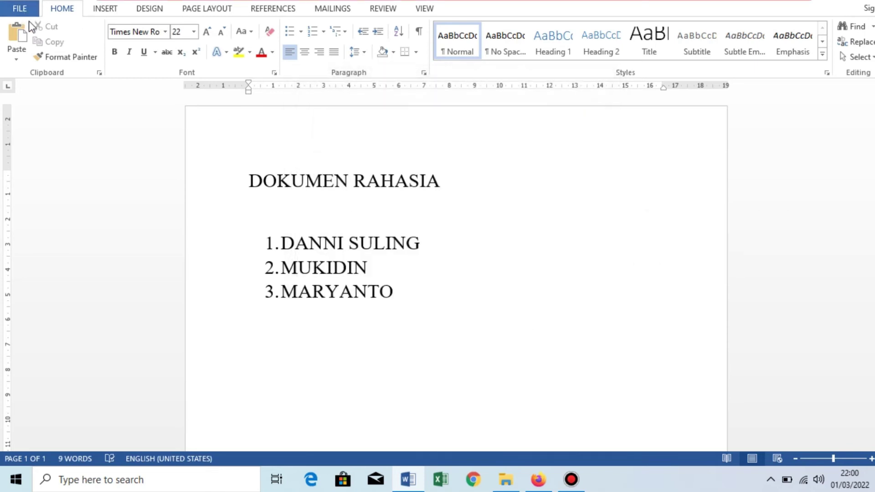
pyautogui.click(20, 9)
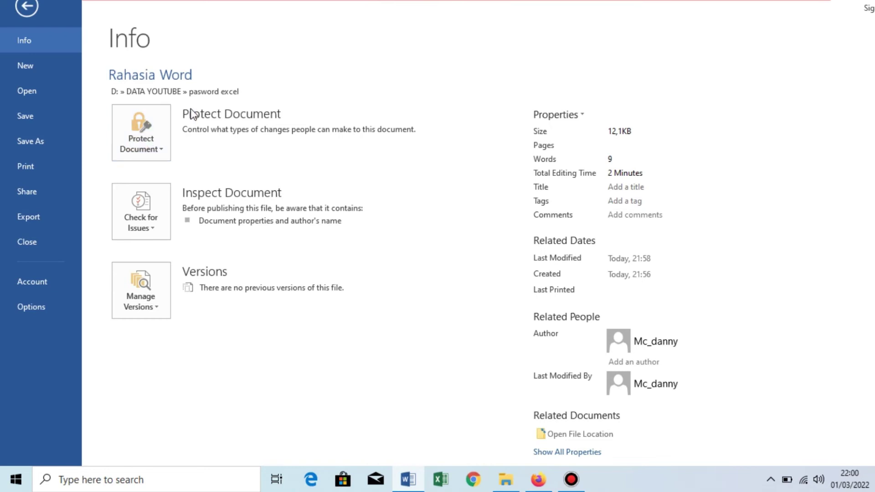
# Encrypt Rahasia Word with an open password entered twice via Protect Document, then save it.
pyautogui.click(136, 127)
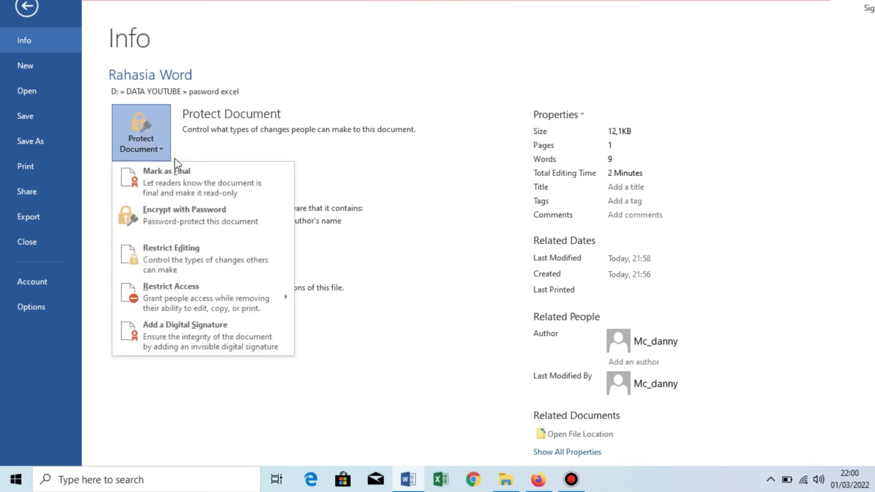
pyautogui.click(175, 217)
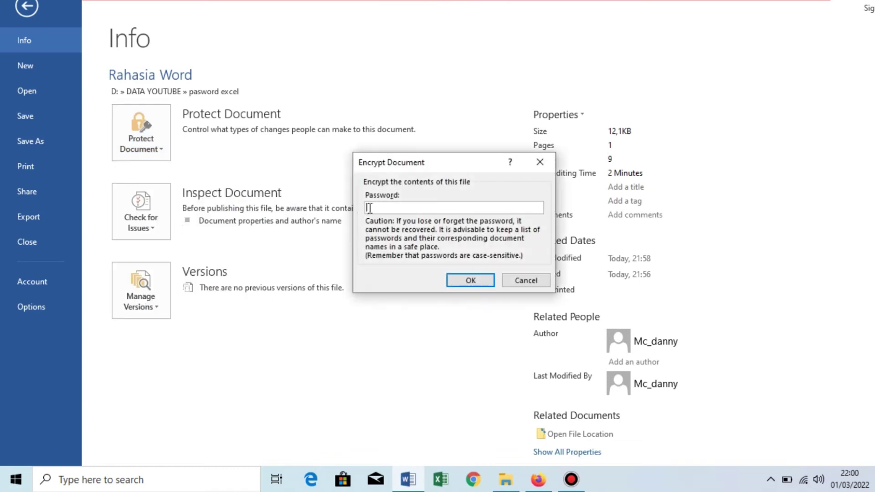
pyautogui.click(474, 281)
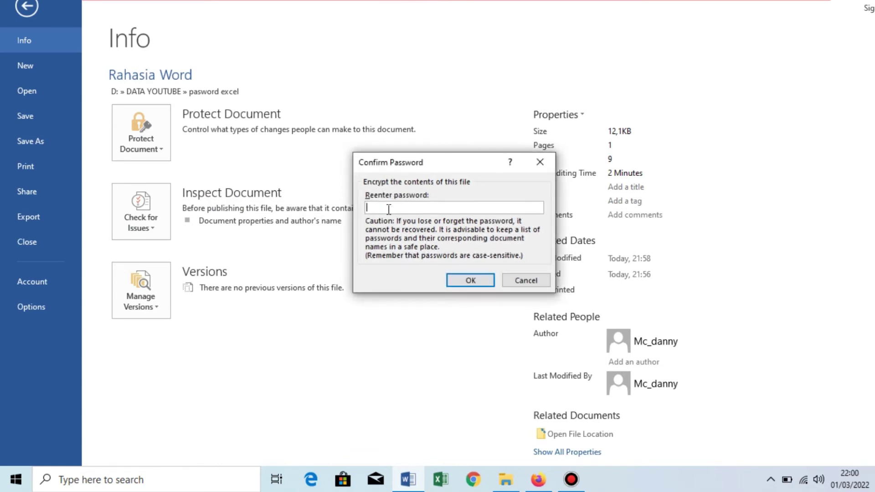
pyautogui.click(470, 280)
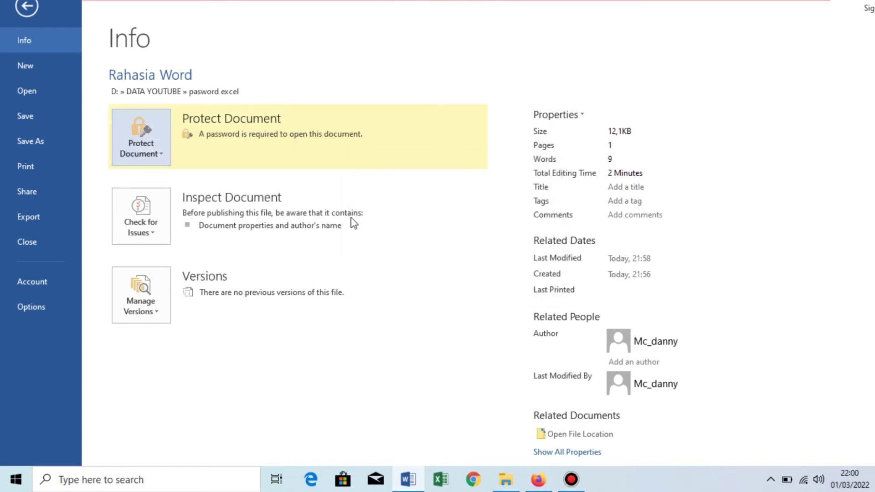
pyautogui.click(24, 115)
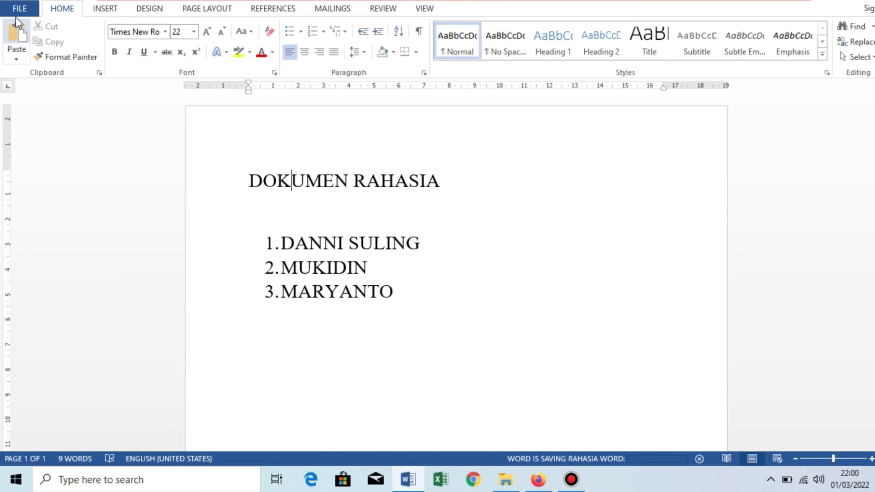
# Close Word, reopen Rahasia Word by entering its password, and dismiss the activation notice.
pyautogui.hotkey('alt', 'F4')
pyautogui.moveTo(155, 140)
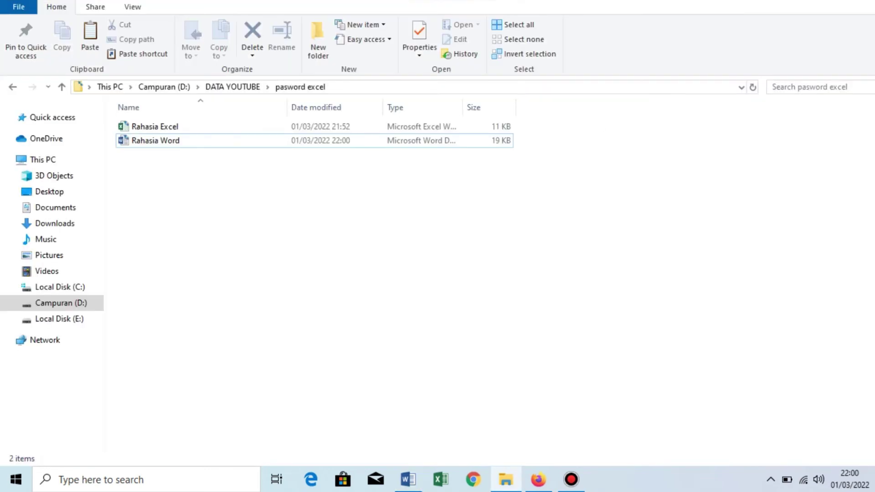
pyautogui.doubleClick(149, 142)
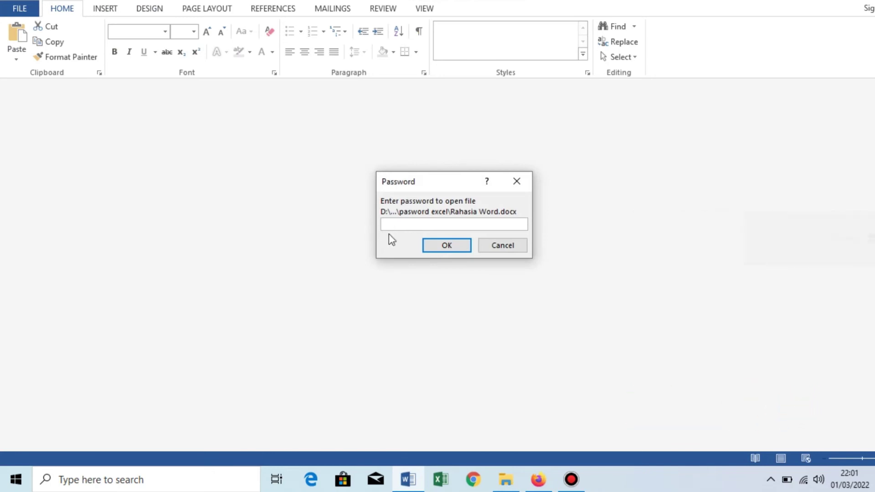
pyautogui.click(443, 246)
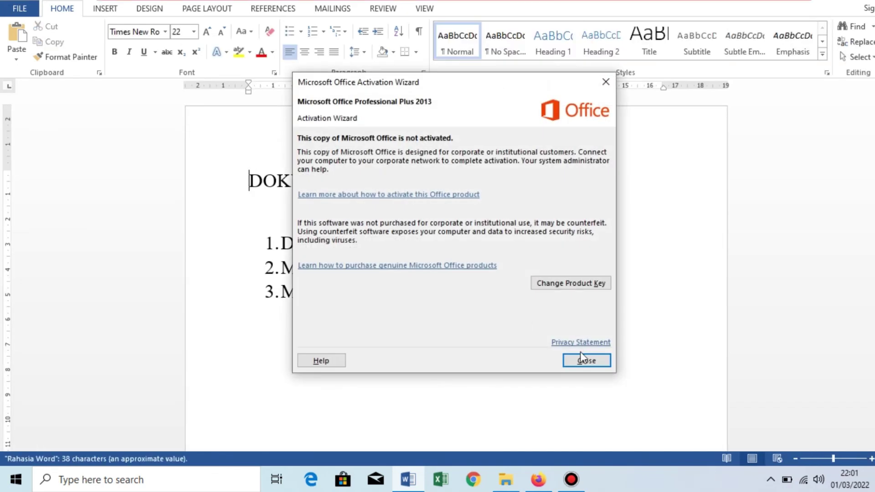
pyautogui.click(582, 358)
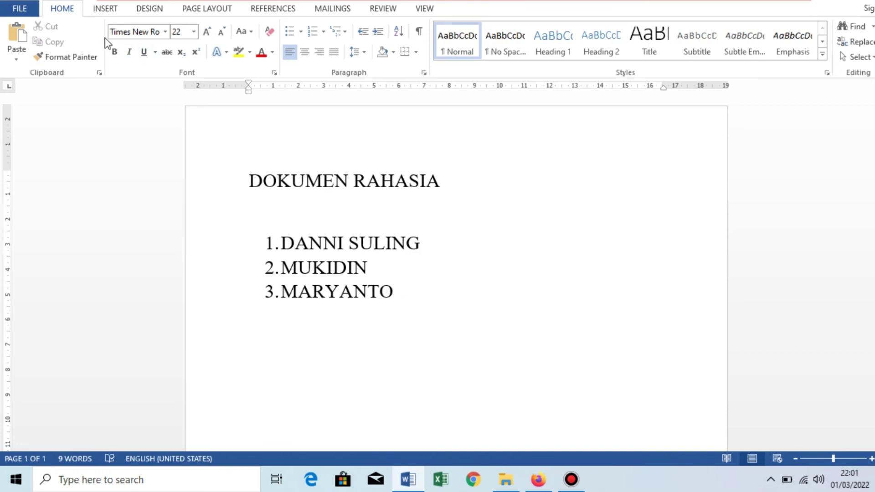
# Delete the Encrypt with Password entry for Rahasia Word, leaving it blank, and save the document.
pyautogui.click(19, 10)
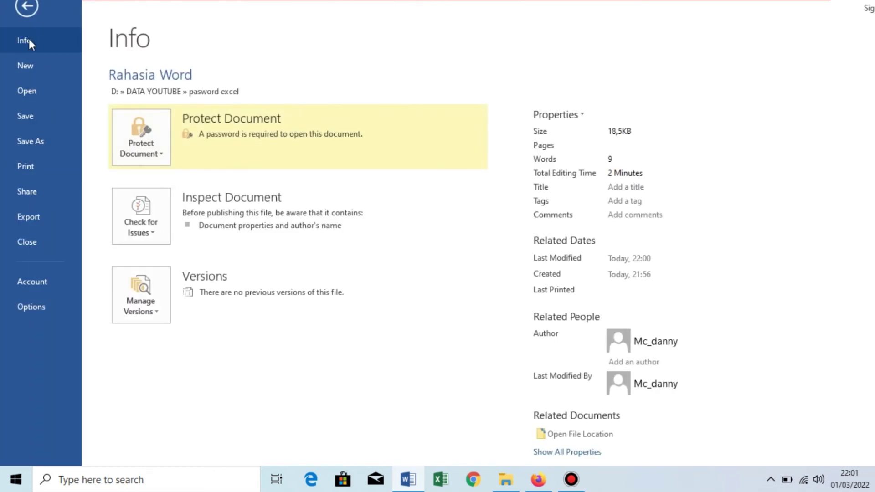
pyautogui.click(152, 148)
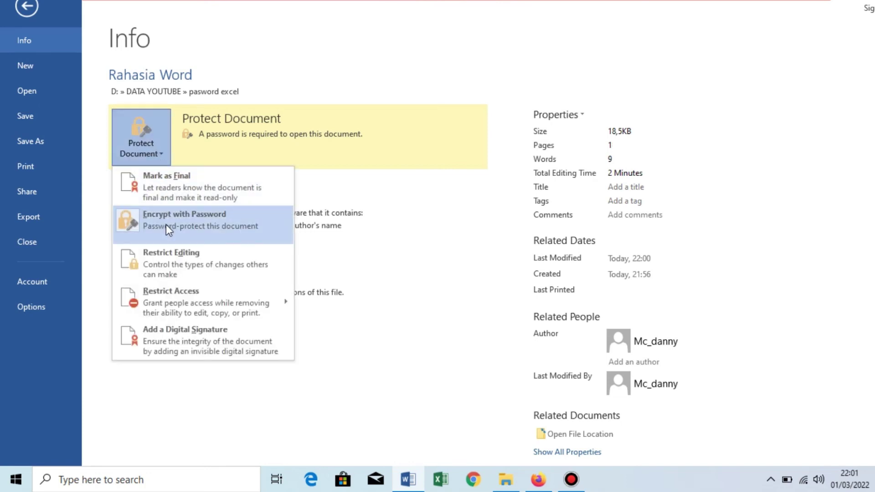
pyautogui.click(187, 222)
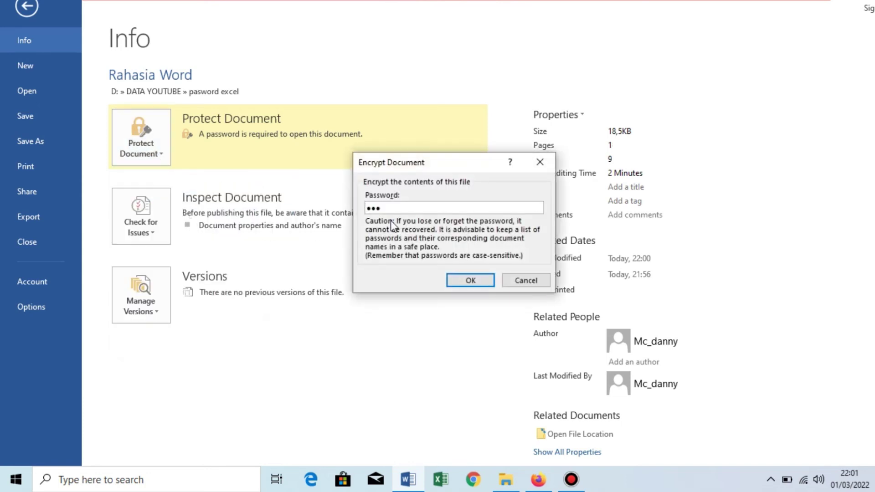
pyautogui.moveTo(385, 208); pyautogui.dragTo(345, 192)
pyautogui.press('BackSpace')
pyautogui.click(469, 281)
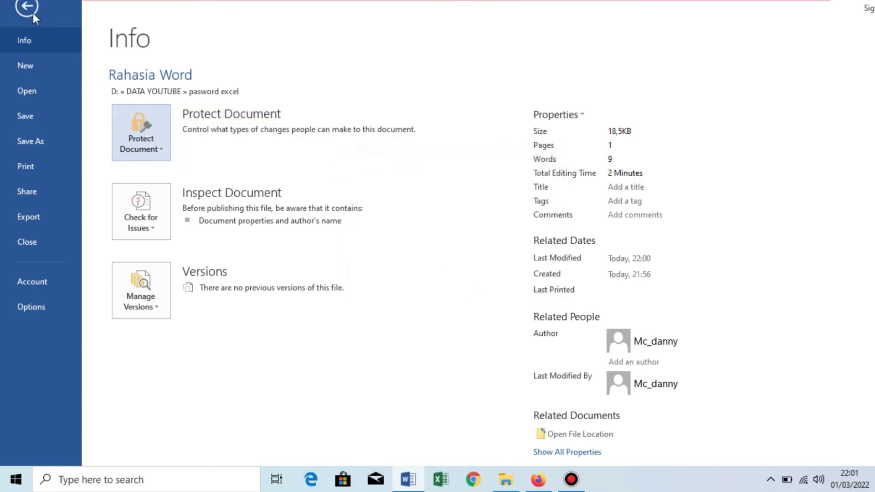
pyautogui.click(34, 117)
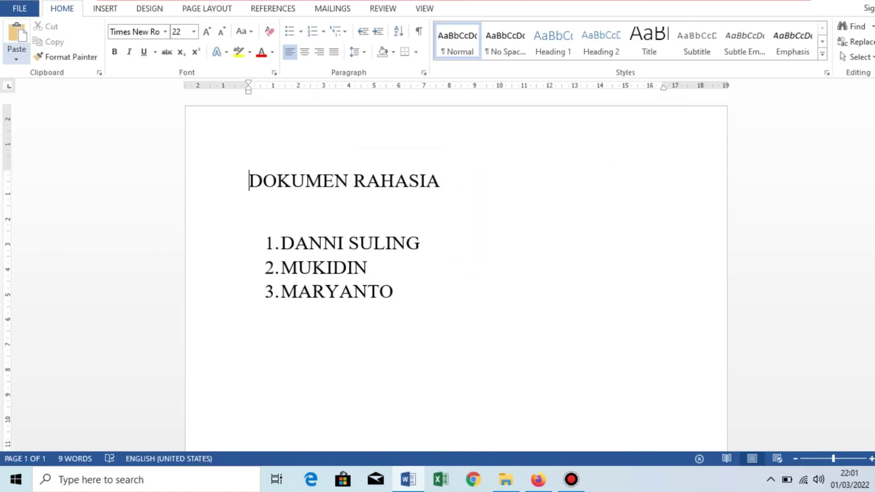
# Close Word, reopen Rahasia Word from File Explorer without a password prompt, and dismiss the activation notice.
pyautogui.hotkey('alt', 'F4')
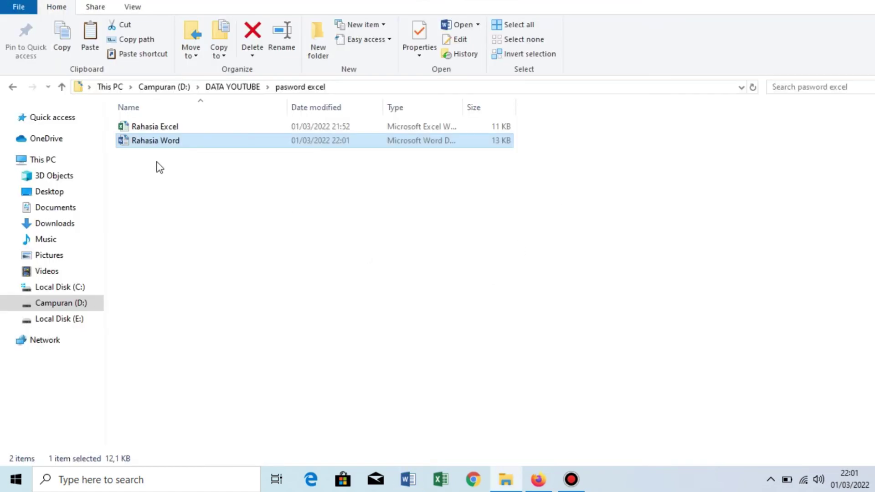
pyautogui.doubleClick(144, 142)
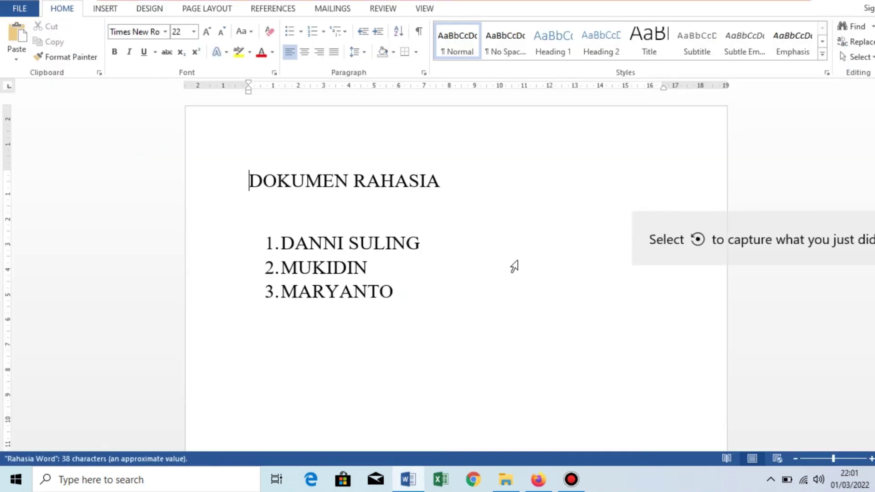
pyautogui.click(563, 367)
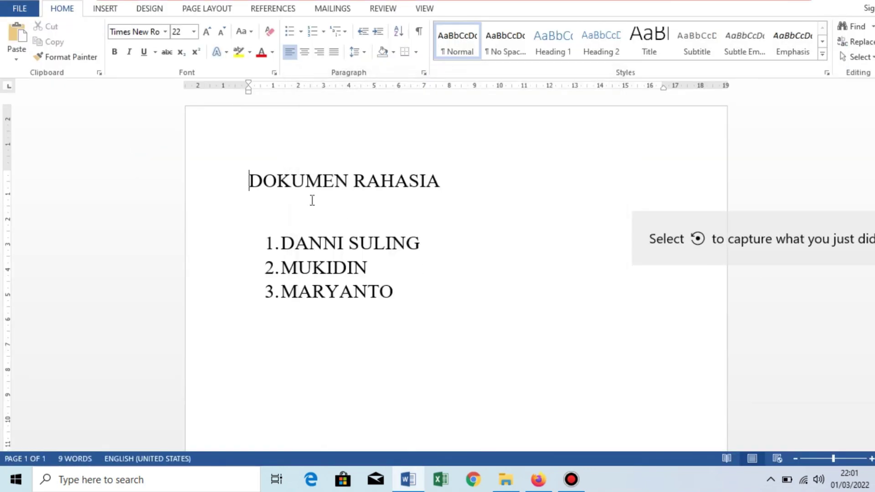